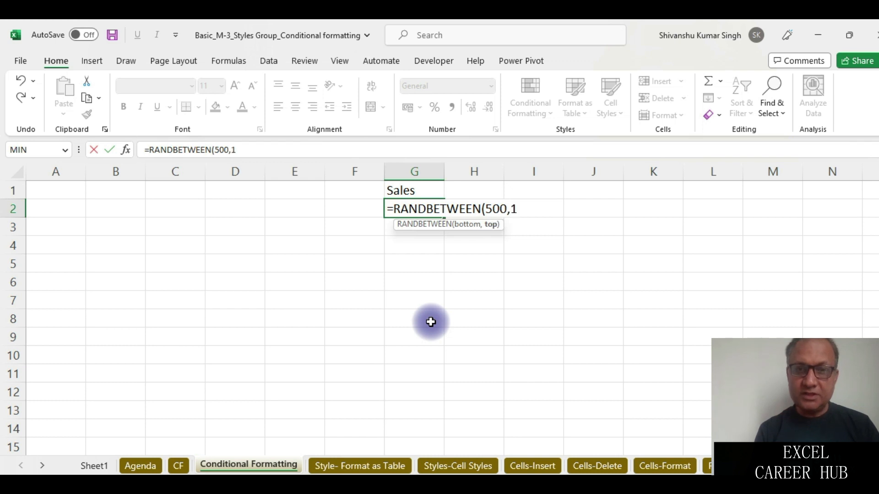
Complete the formula =RANDBETWEEN(500,1000) in G2 and fill it down through G11
text(000))
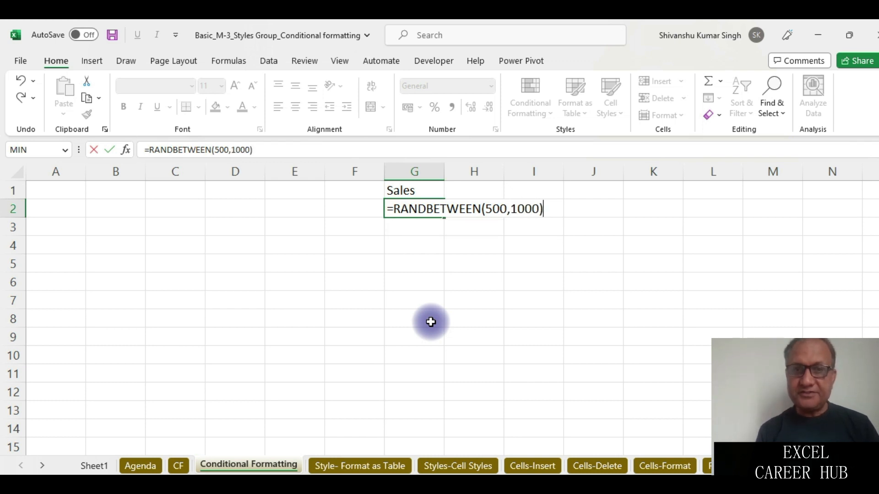
key(Return)
click(408, 208)
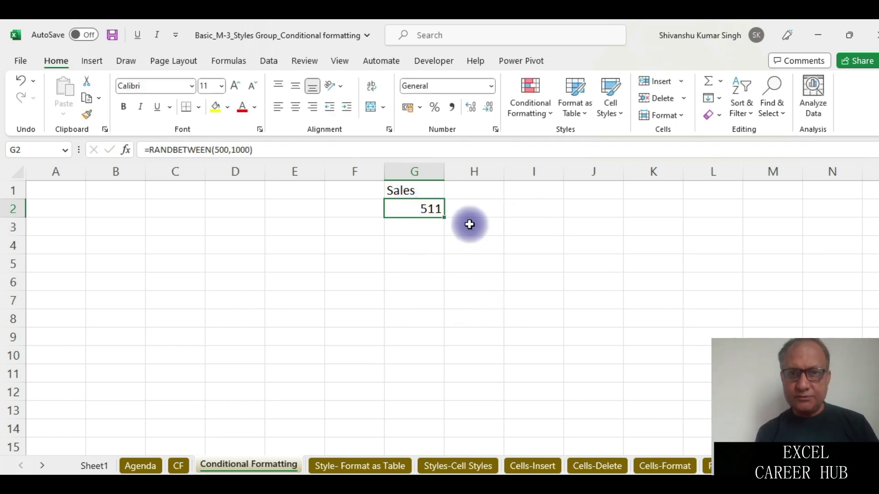
drag(445, 217, 449, 376)
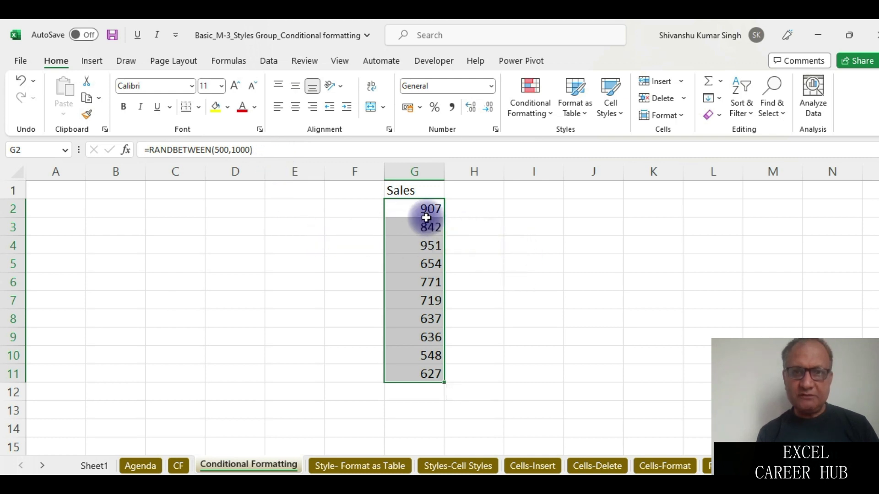
Replace the random formulas in G2:G11 with static numbers by pasting only their values over the same range
drag(417, 210, 436, 367)
key(ctrl+c)
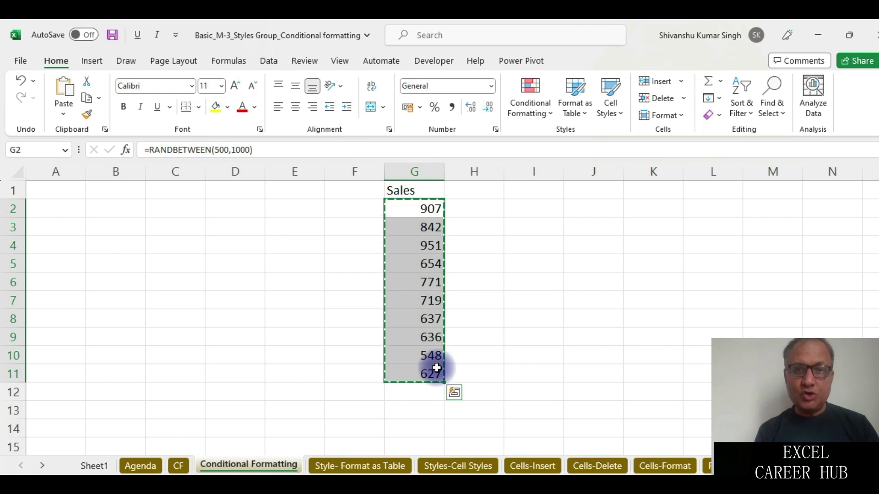
key(ctrl+alt+v)
key(v)
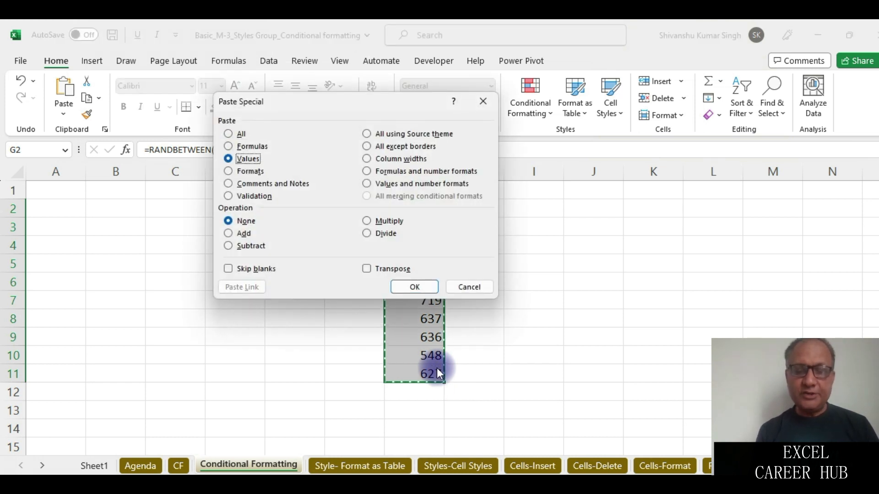
key(Return)
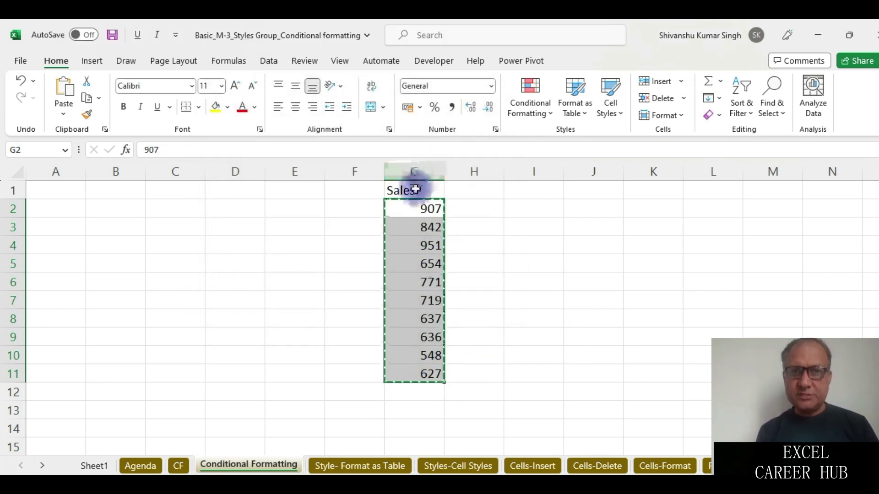
Copy the Sales column from G1:G11 into column B starting at B1
click(415, 190)
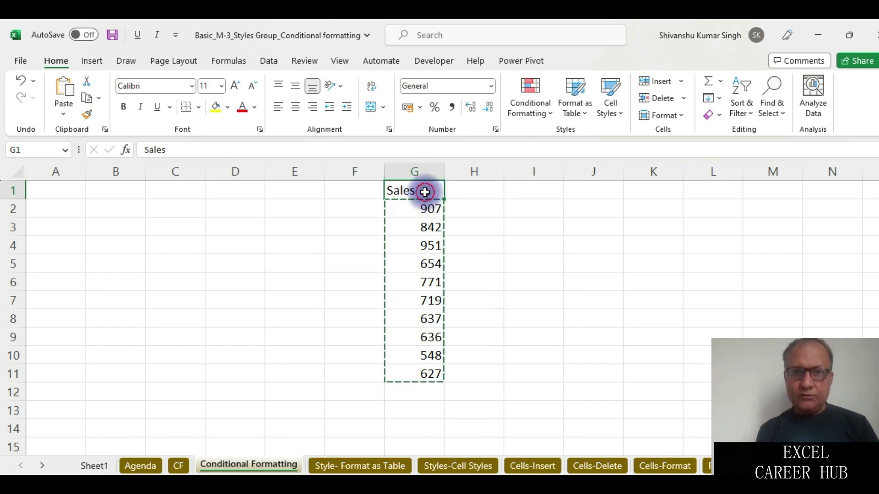
drag(424, 192, 421, 374)
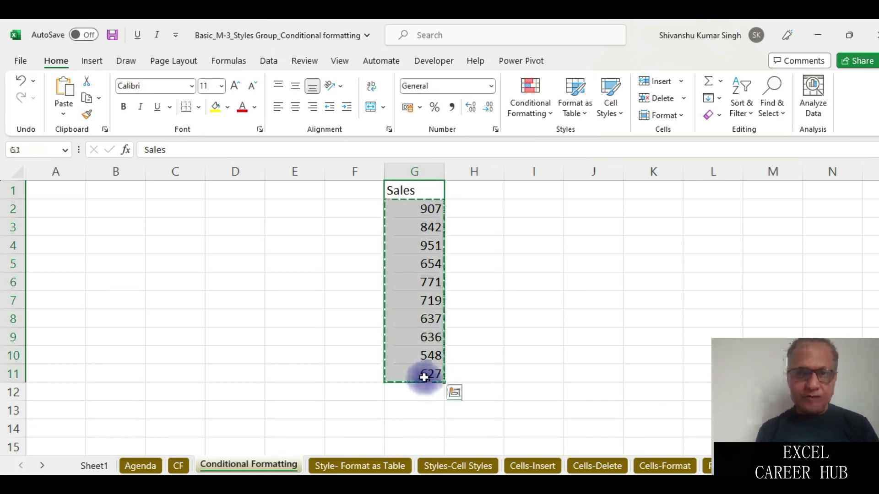
click(114, 191)
key(ctrl+v)
Open a Greater Than highlight rule for the sales values in B2:B11
drag(101, 212, 115, 370)
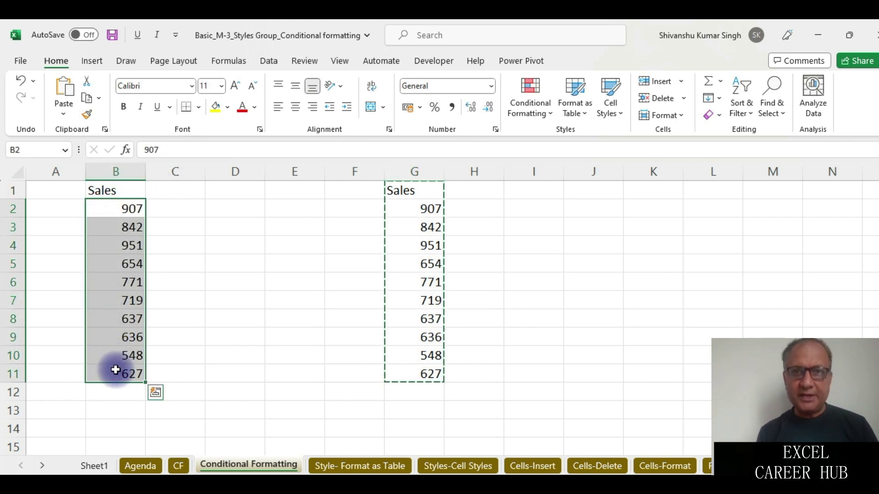
click(549, 108)
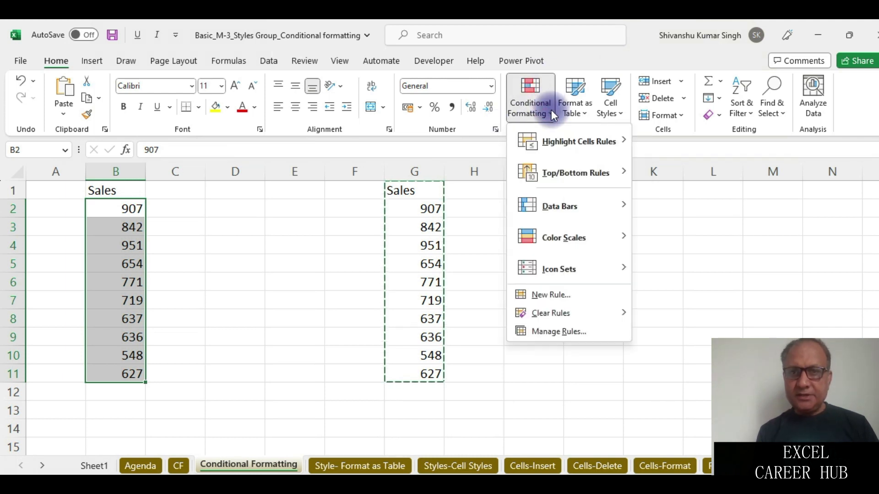
mouse_move(576, 144)
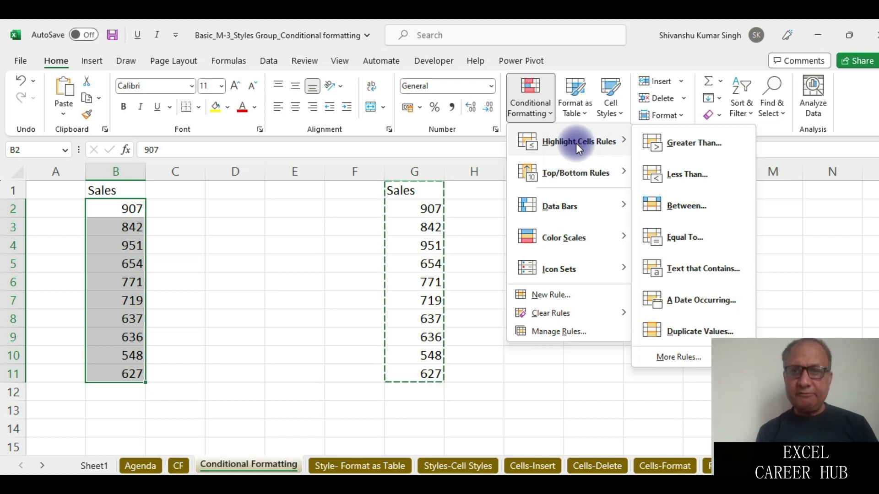
click(707, 143)
click(229, 201)
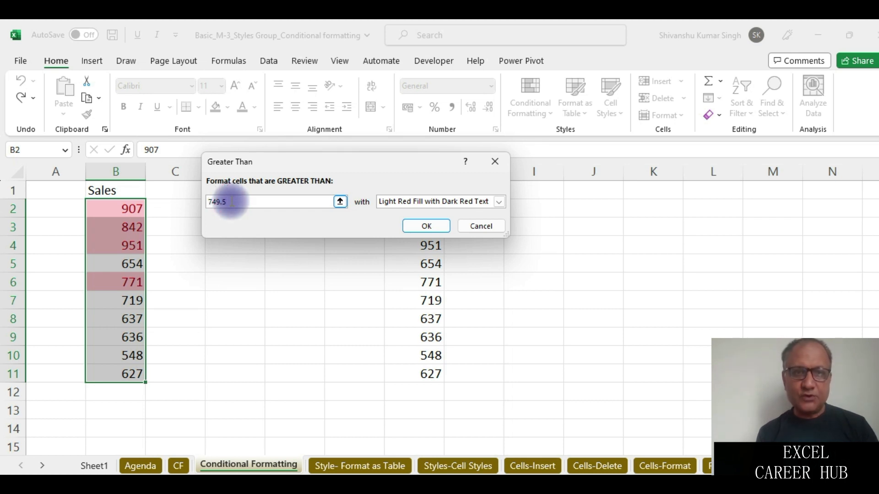
Try thresholds of 800 and 700 for the Greater Than rule on B2:B11
key(BackSpace)
key(BackSpace)
key(BackSpace)
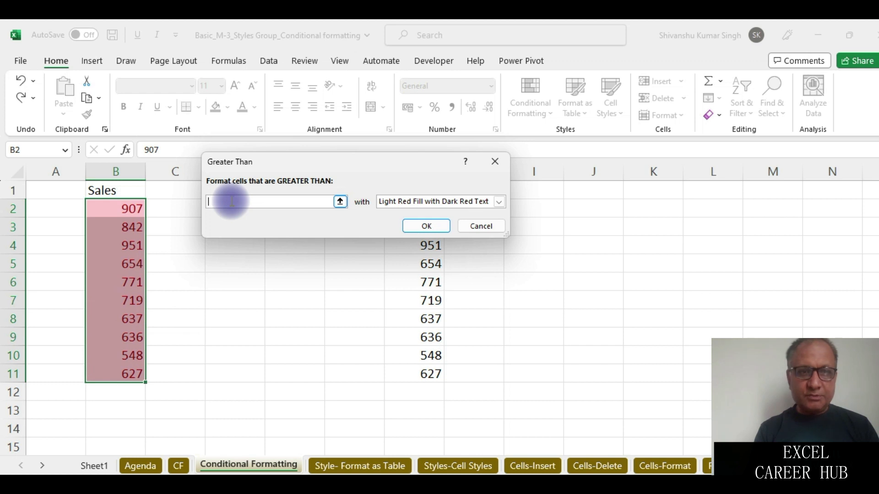
text(800)
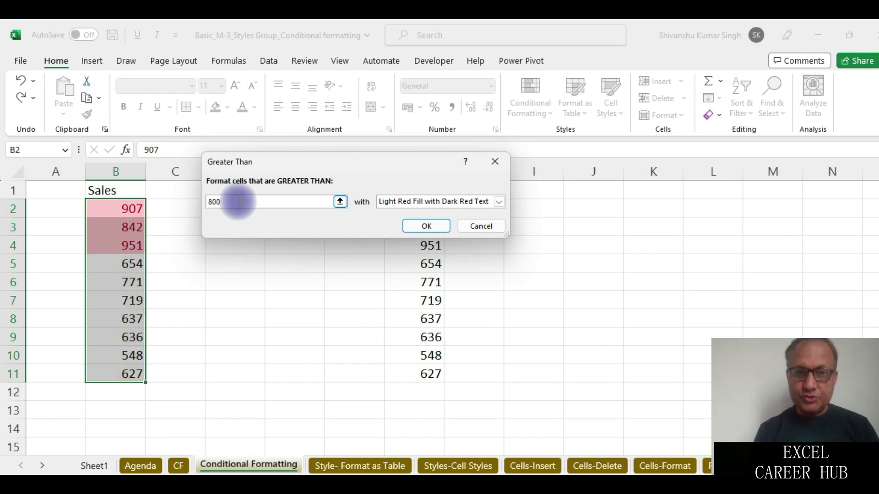
key(BackSpace)
key(BackSpace)
key(BackSpace)
text(700)
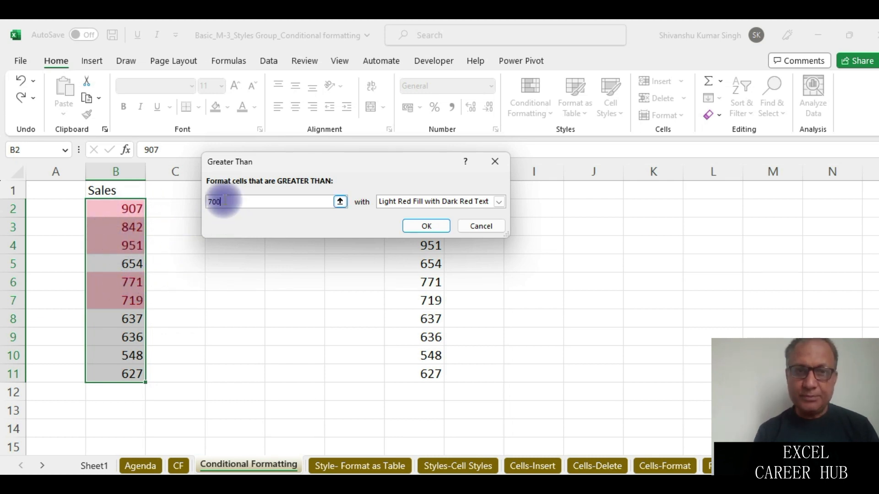
Set the Greater Than threshold to 850 with Light Red Fill with Dark Red Text and apply the rule
key(BackSpace)
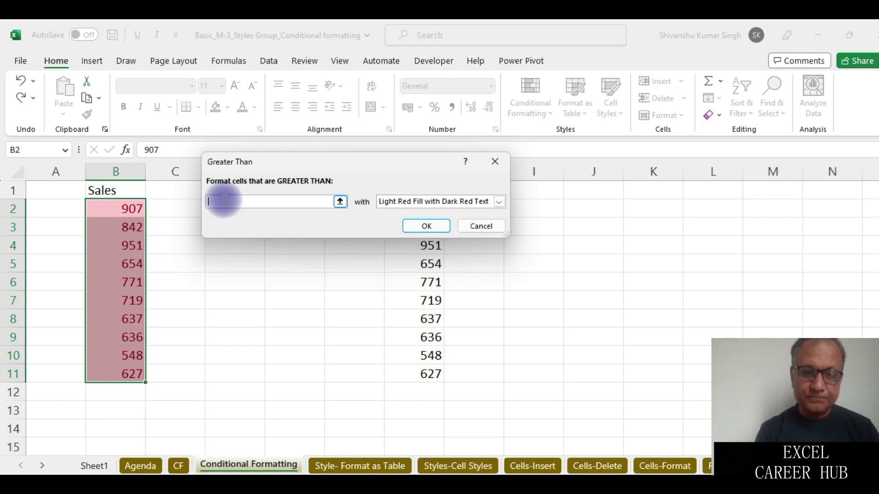
text(850)
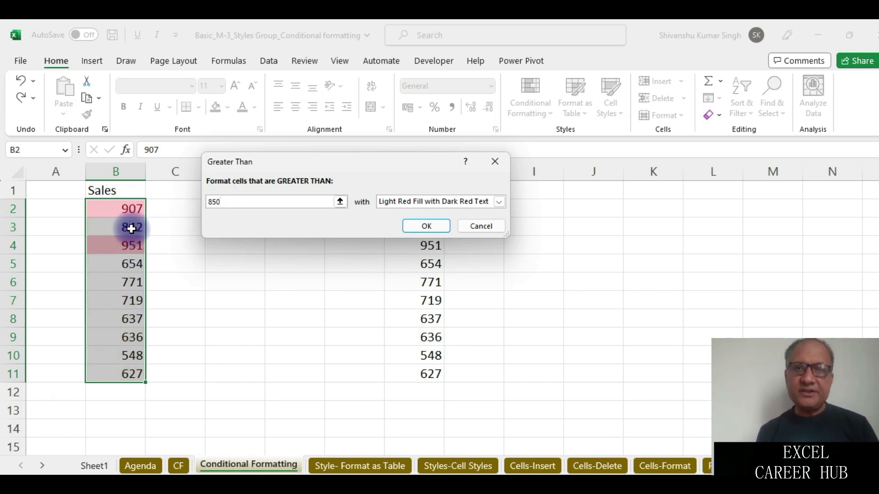
click(420, 225)
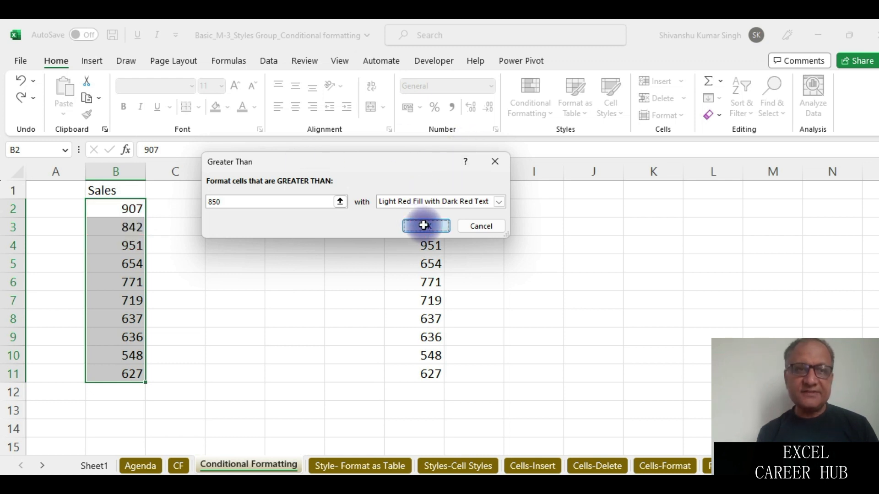
click(126, 211)
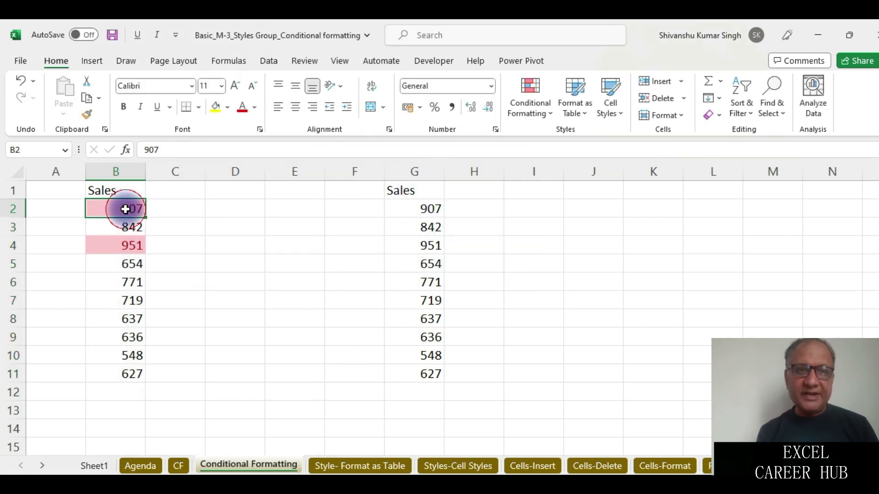
click(127, 244)
drag(125, 206, 127, 373)
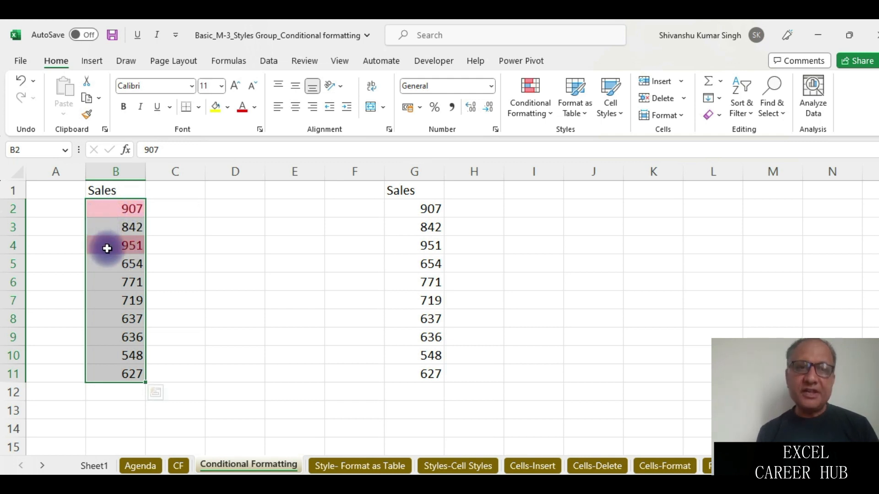
click(120, 213)
drag(120, 213, 120, 366)
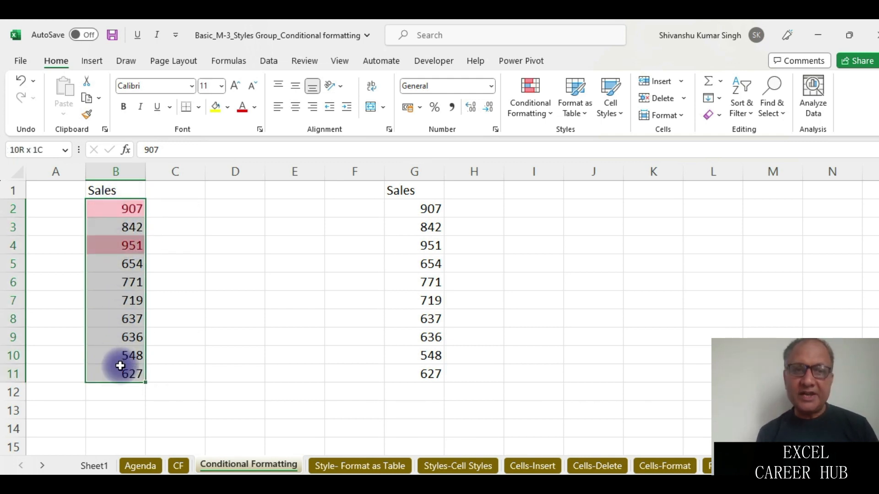
Copy the Sales data in G1:G11 into column D starting at D1
drag(415, 192, 414, 370)
key(ctrl+c)
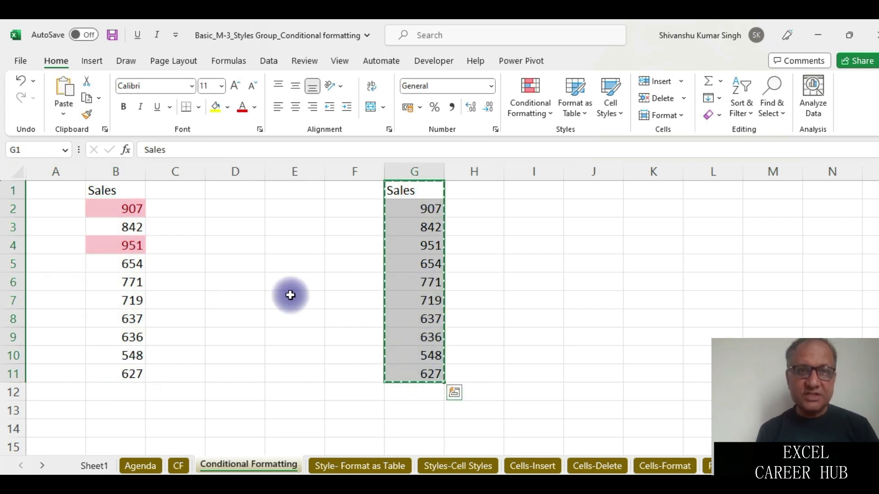
click(221, 186)
key(ctrl+v)
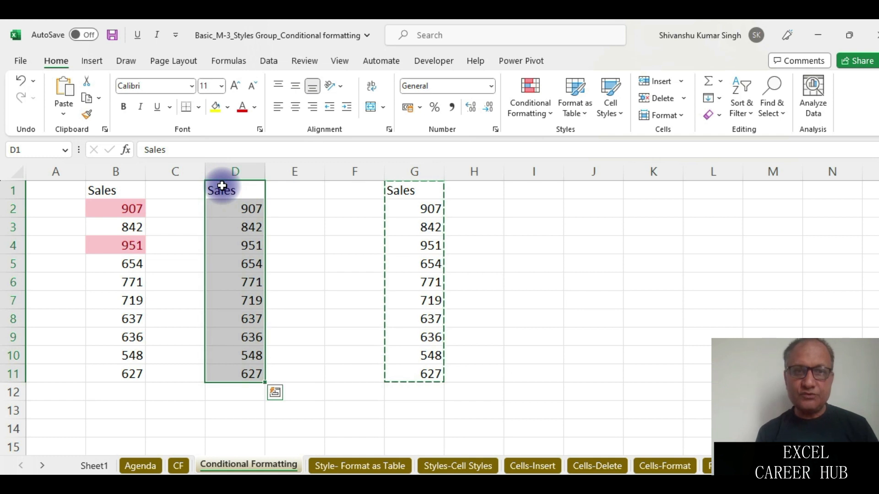
Open a Less Than highlight rule for the sales values in D2:D11
drag(238, 216, 246, 368)
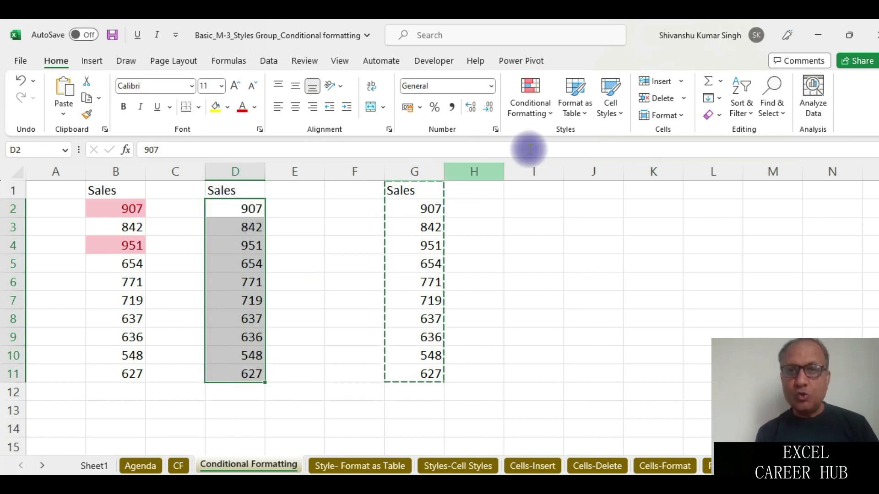
click(540, 106)
mouse_move(590, 152)
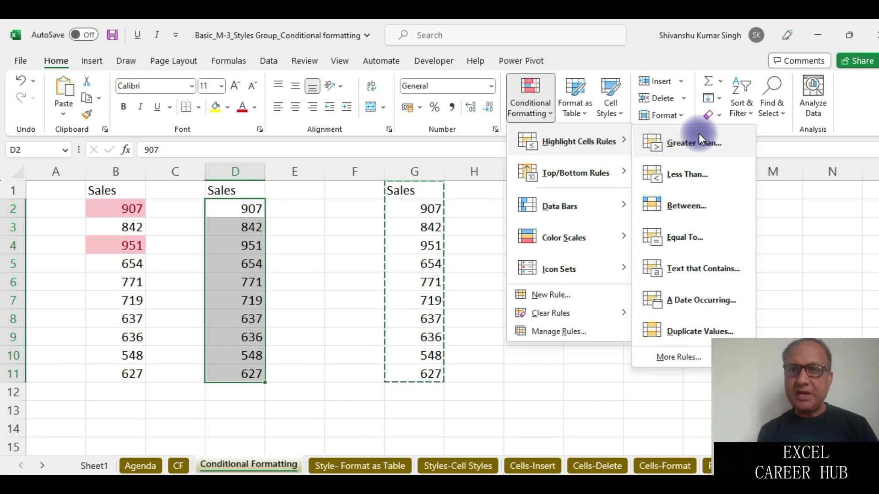
click(703, 179)
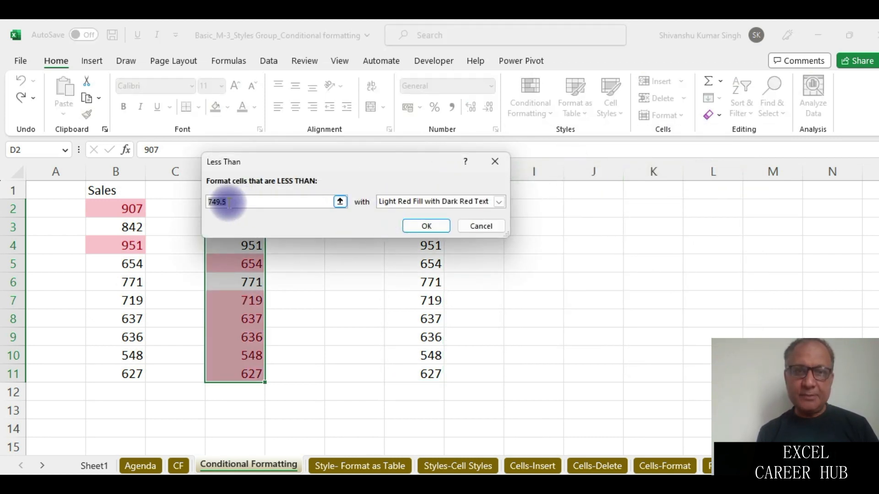
Try thresholds of 600 and 700 for the Less Than rule on D2:D11
key(BackSpace)
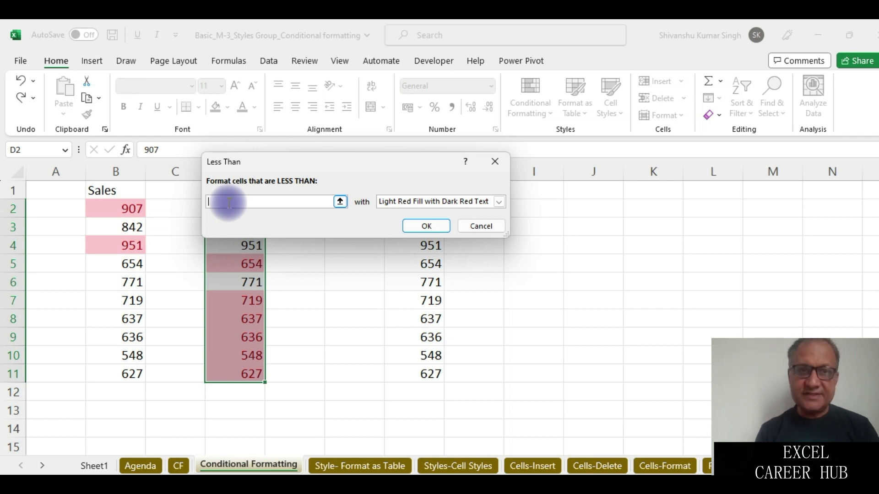
text(600)
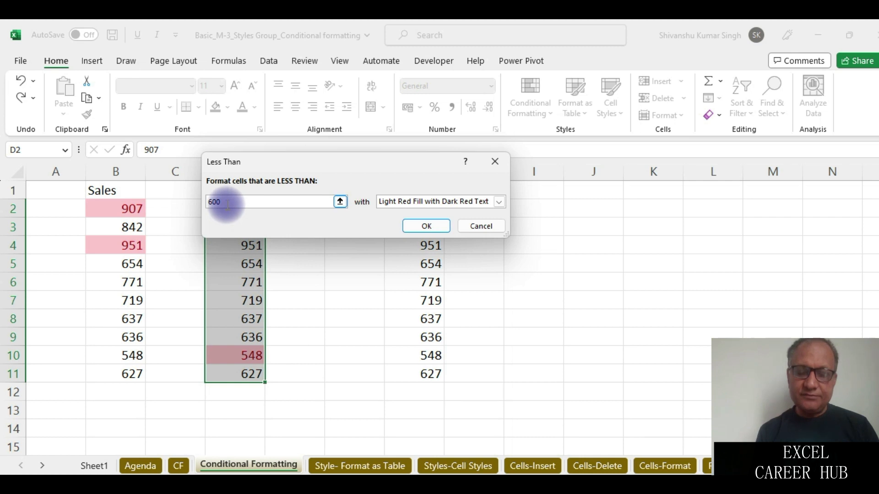
key(BackSpace)
text(700)
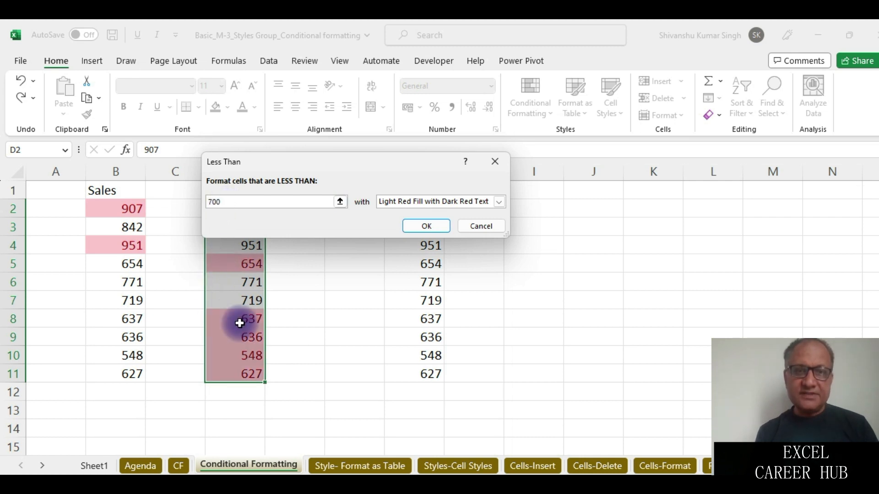
Set the Less Than threshold to 650 with Green Fill with Dark Green Text and apply the rule
key(BackSpace)
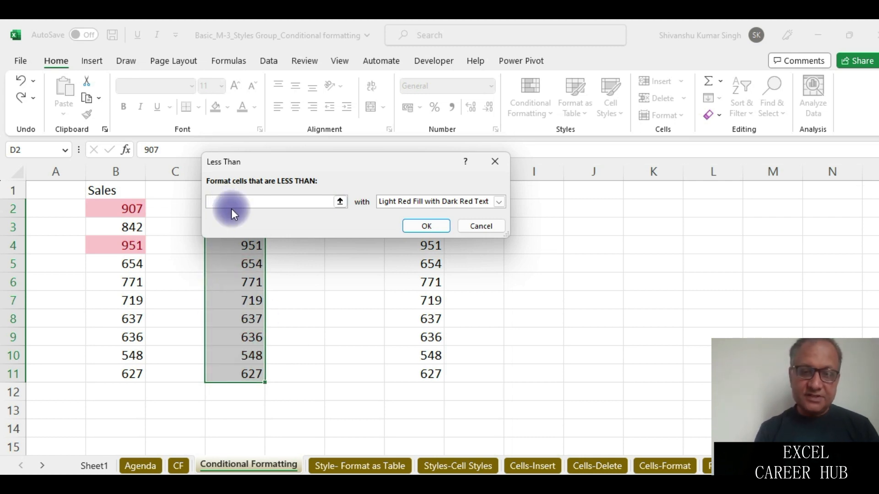
text(650)
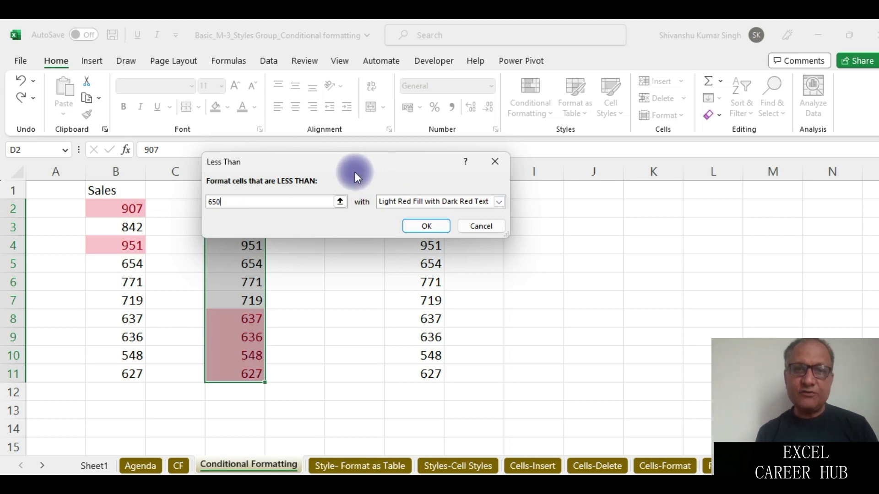
drag(333, 163, 347, 63)
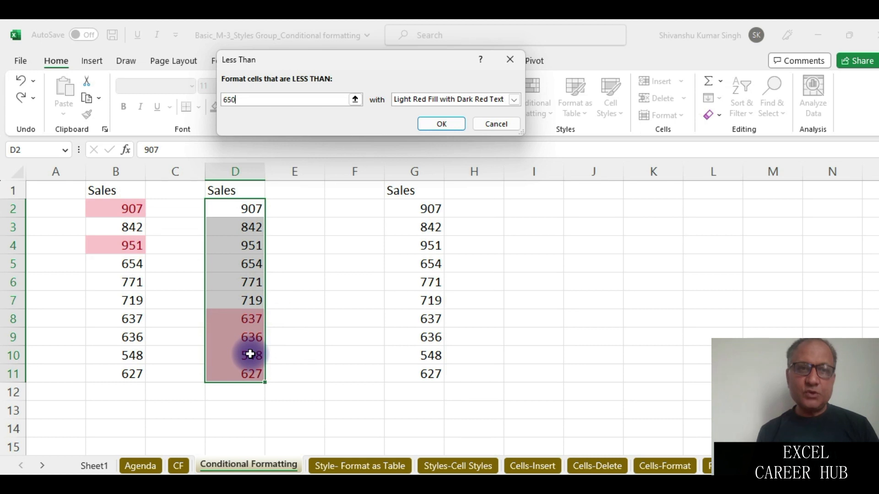
click(514, 99)
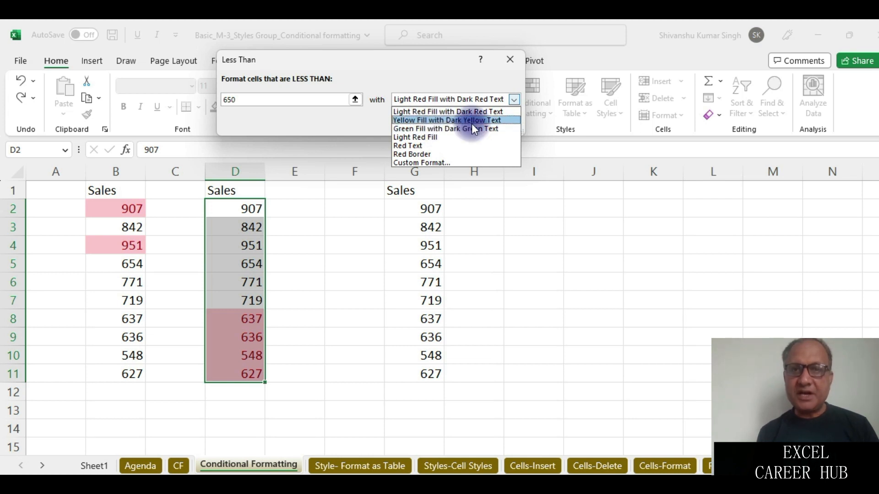
click(448, 130)
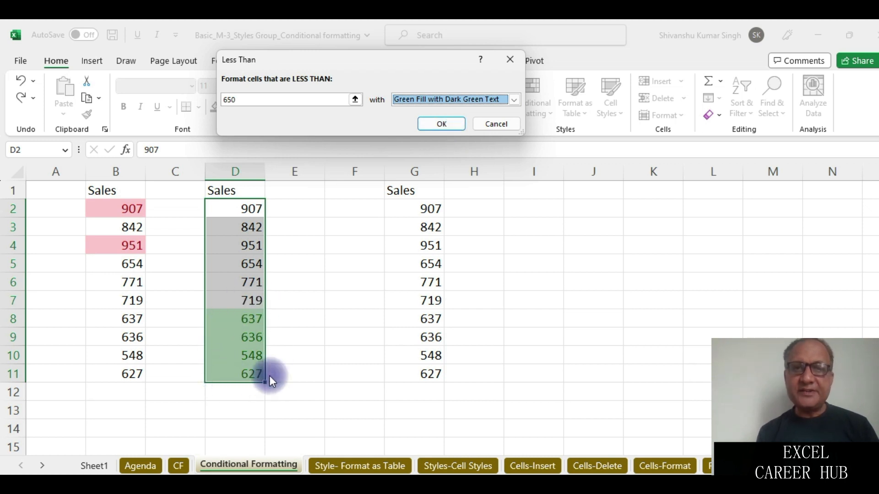
click(433, 122)
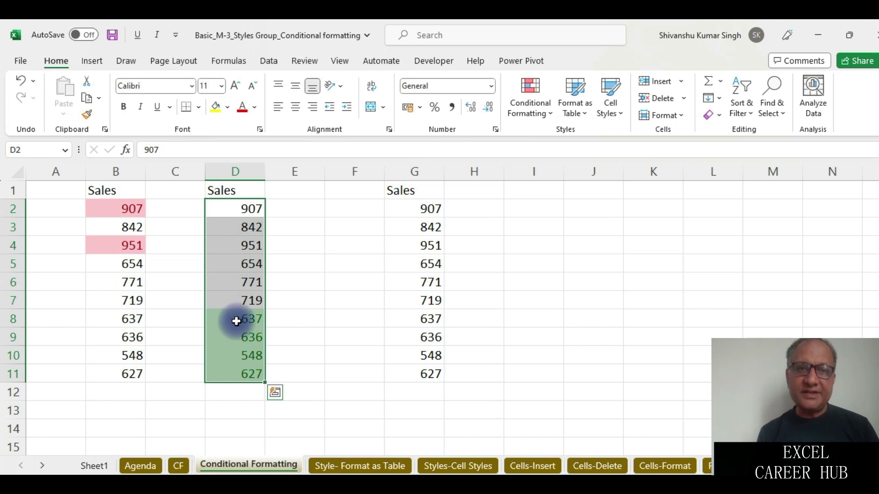
Copy the Sales data in G1:G11 into columns J, L and N, starting at row 1
drag(236, 318, 237, 373)
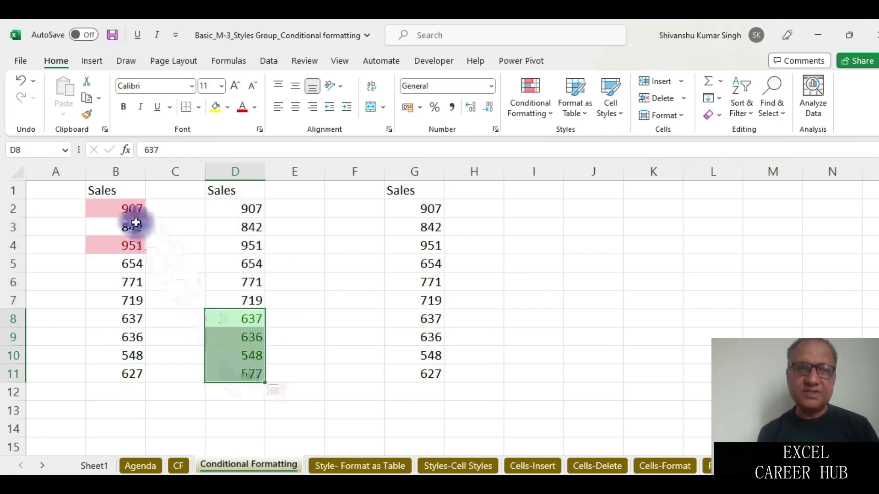
drag(117, 210, 115, 243)
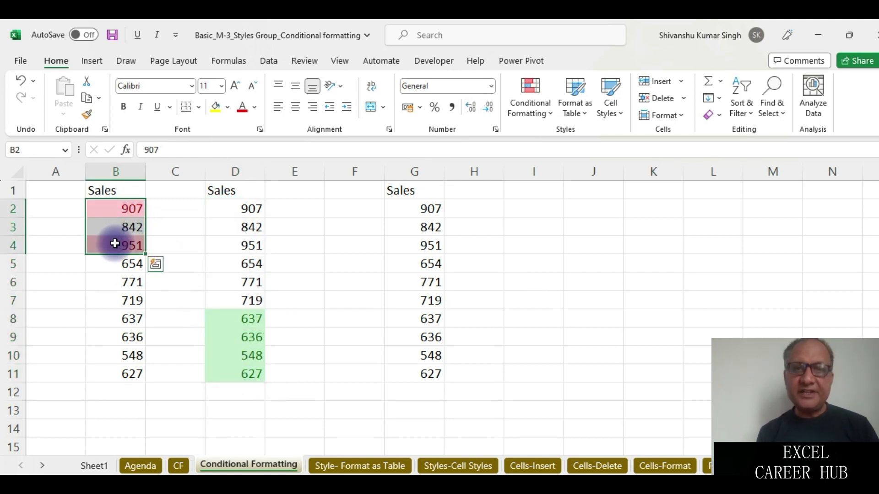
drag(399, 191, 415, 372)
key(ctrl+c)
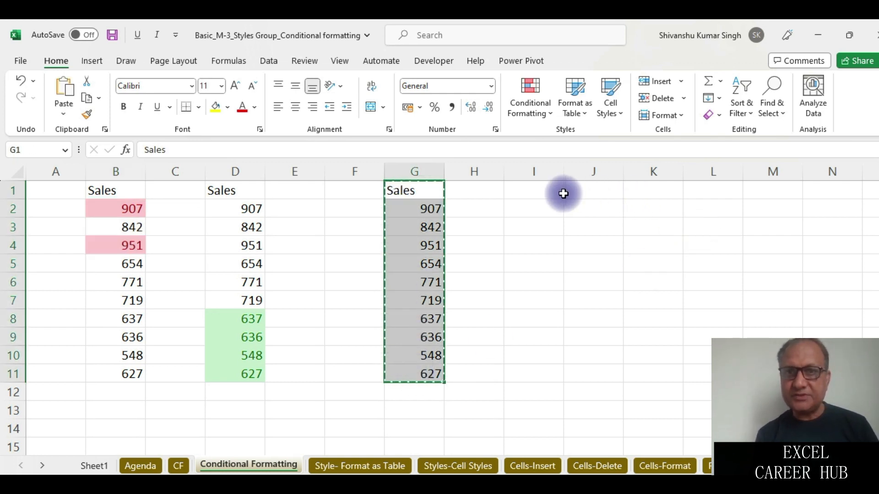
click(583, 189)
key(ctrl+v)
click(717, 185)
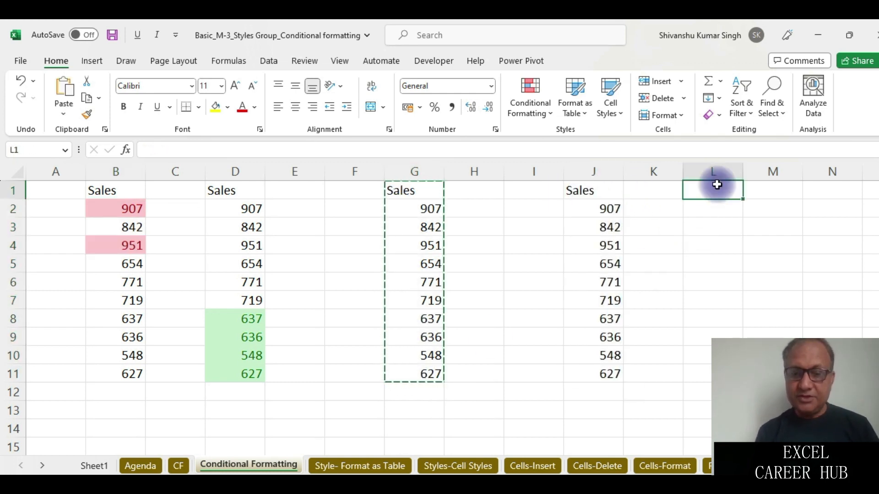
key(ctrl+v)
click(834, 182)
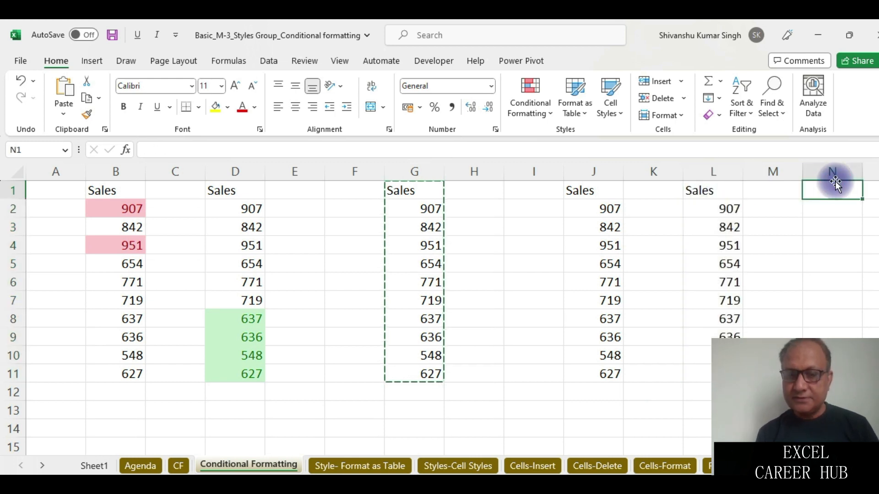
key(ctrl+v)
Open a Between highlight rule for the sales values in G2:G11
drag(415, 208, 408, 369)
click(538, 105)
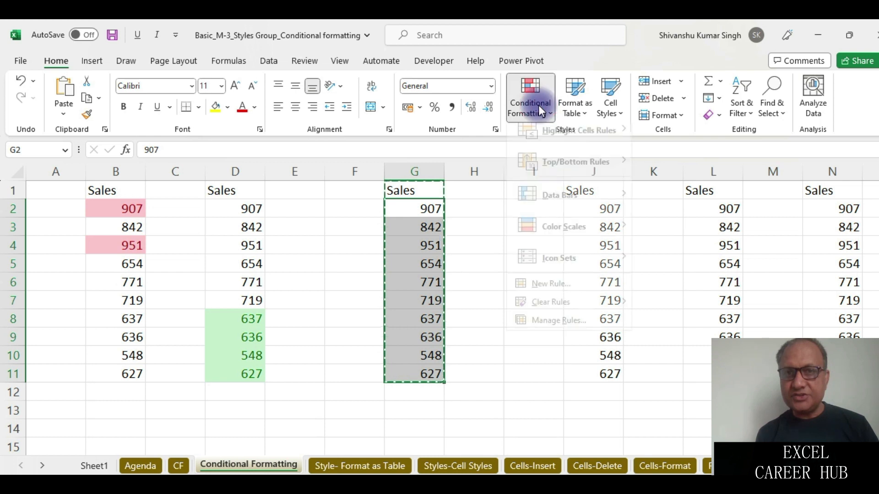
mouse_move(594, 146)
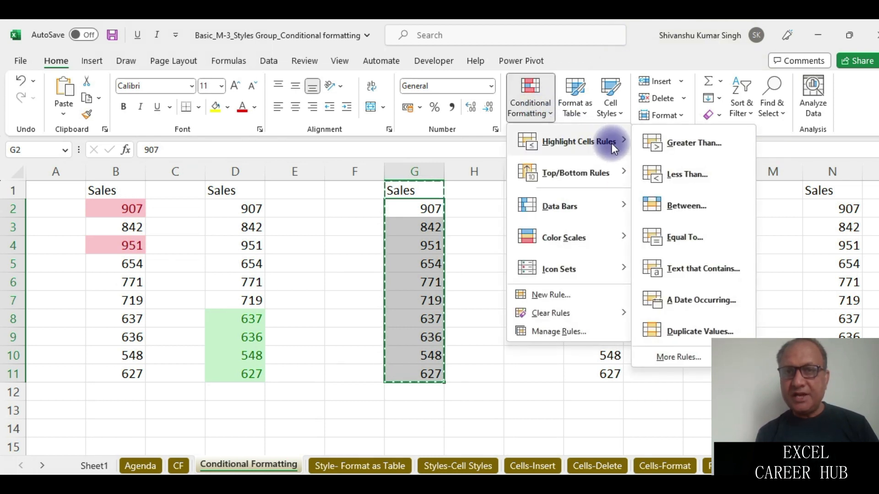
click(695, 209)
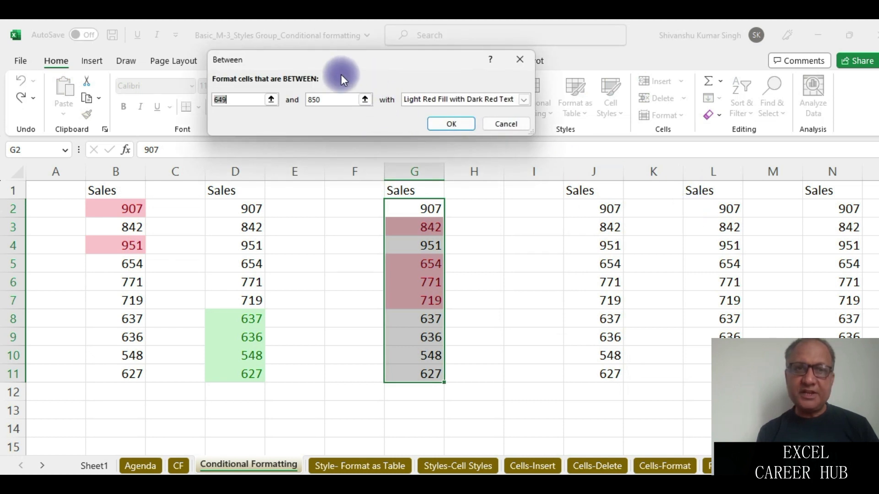
drag(335, 63, 206, 58)
Set the Between rule to 700 and 850 with Yellow Fill with Dark Yellow Text and apply it
click(109, 96)
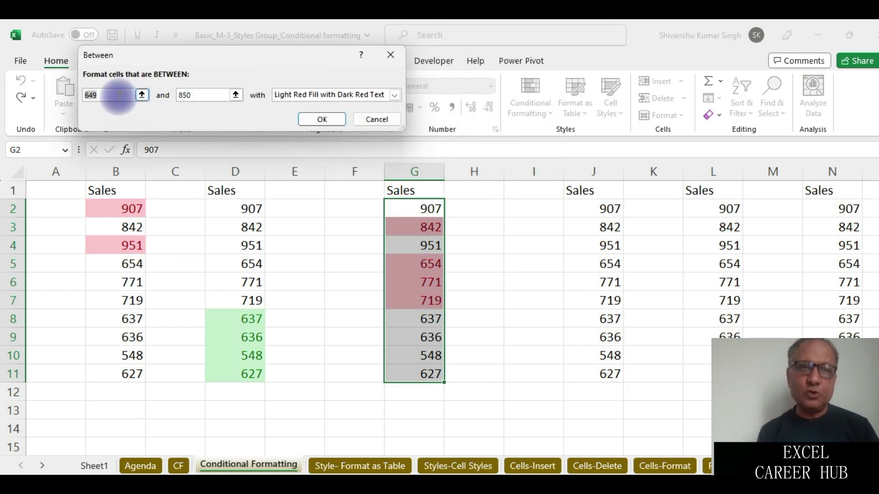
drag(107, 97, 68, 102)
text(700)
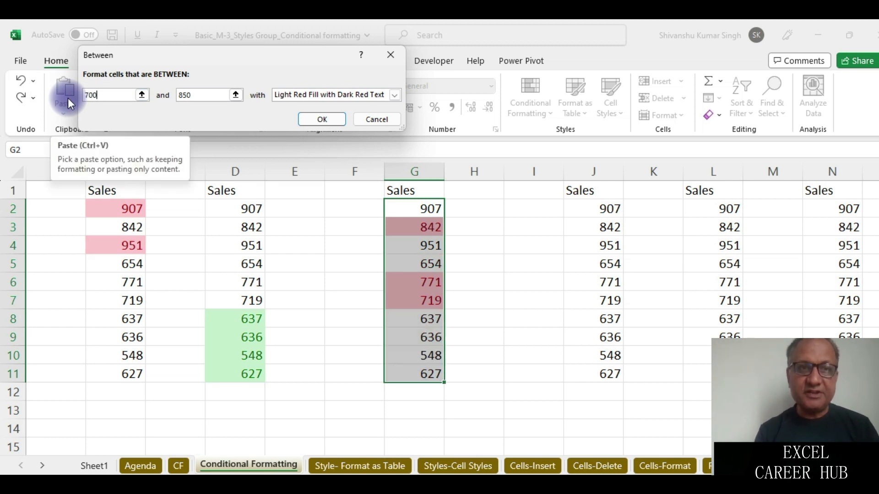
double_click(195, 94)
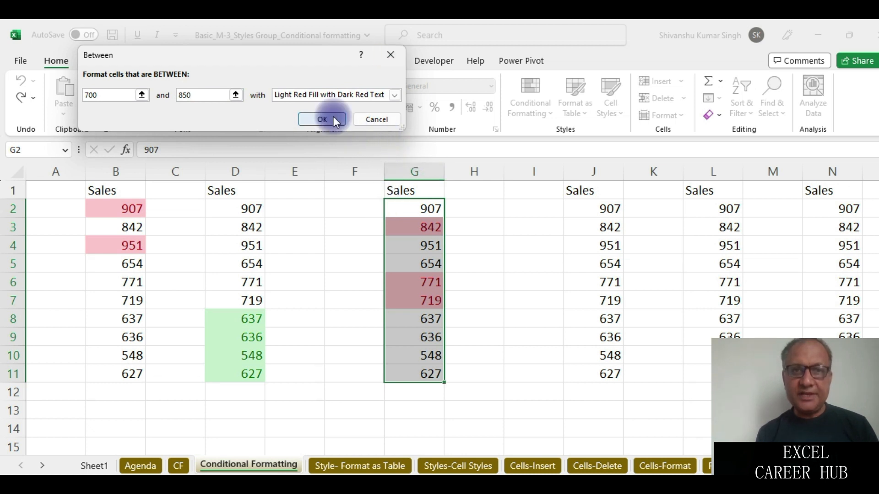
click(394, 96)
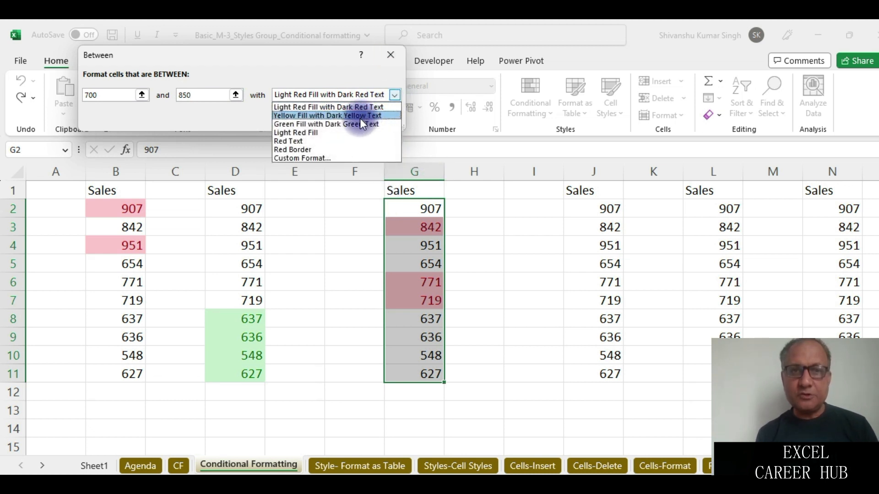
click(341, 116)
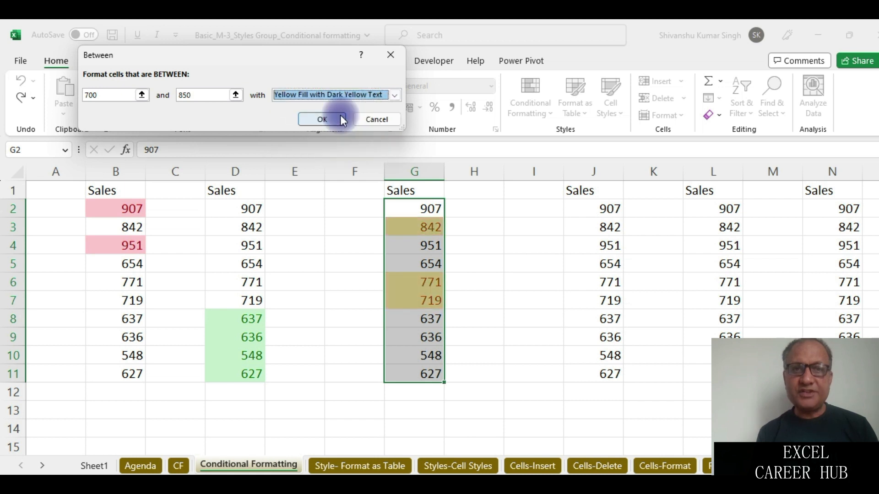
click(331, 120)
click(506, 286)
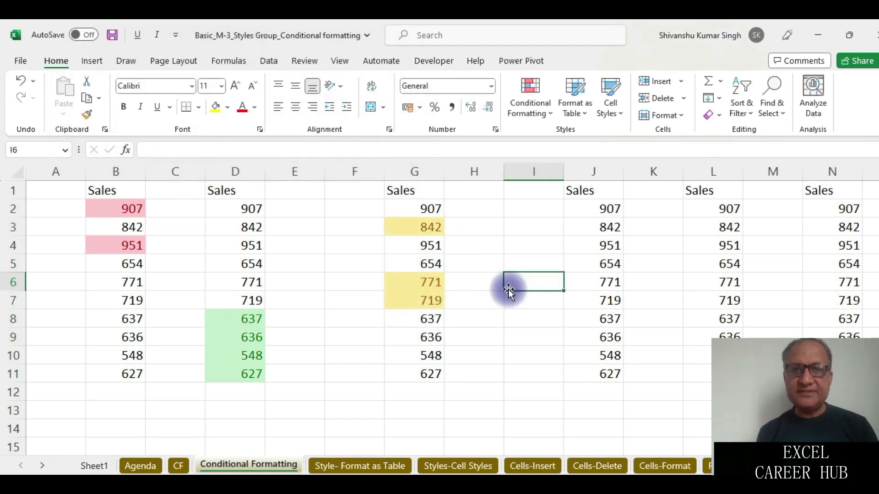
click(413, 231)
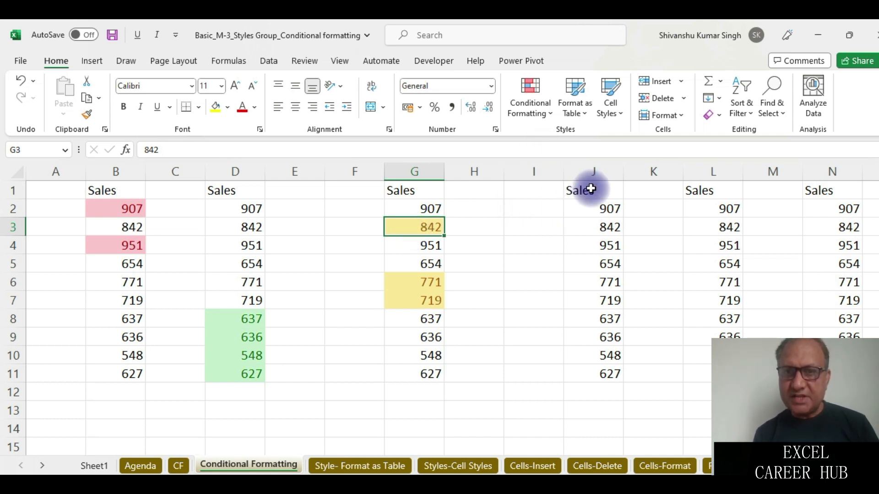
Open an Equal To highlight rule for J2:J11 and set its comparison value to 771
drag(579, 209, 595, 369)
click(548, 112)
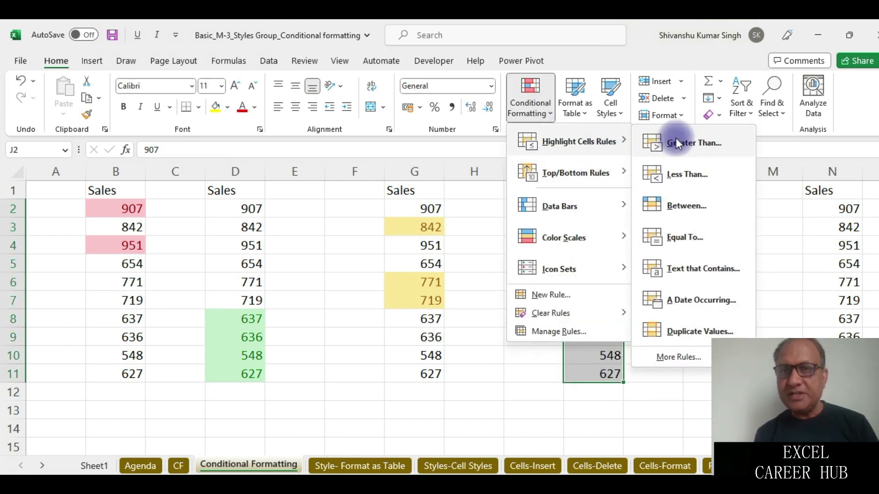
click(695, 240)
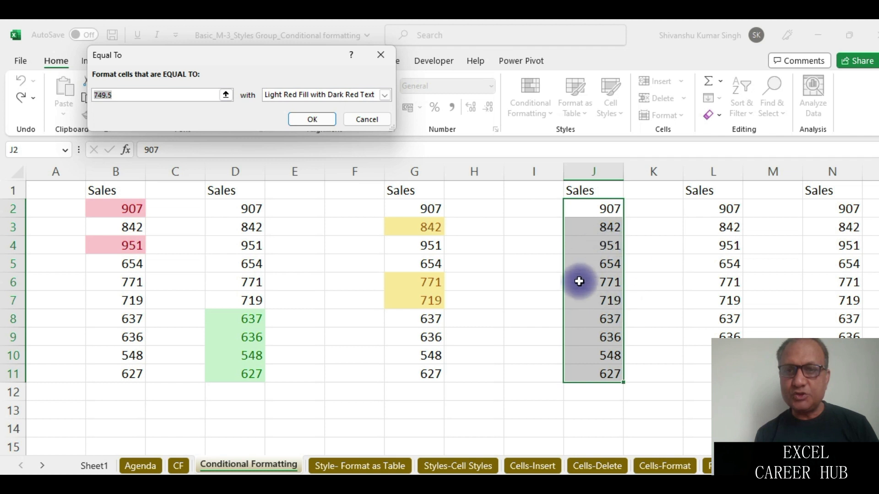
click(196, 95)
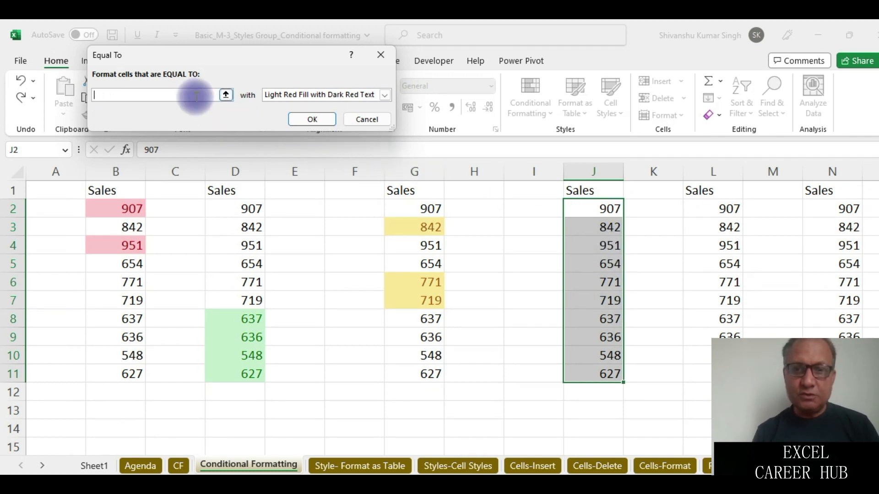
text(771)
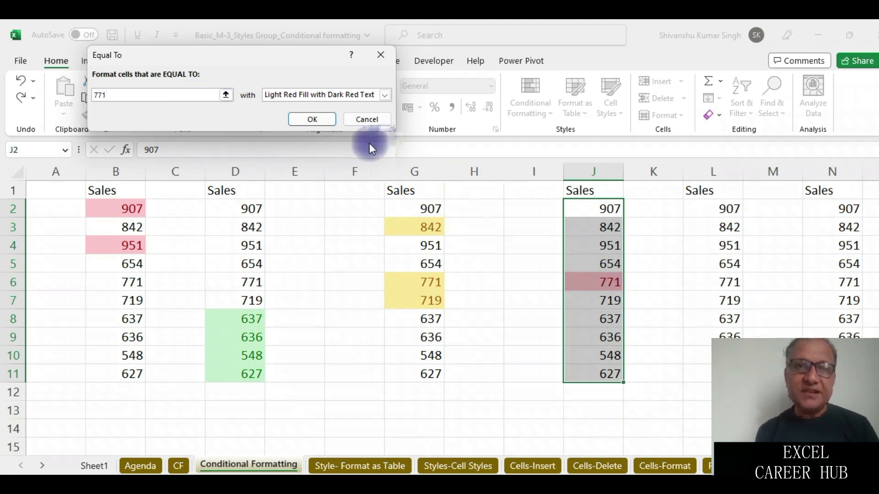
Try the Red Text and Red Border formats for the Equal To rule
click(386, 94)
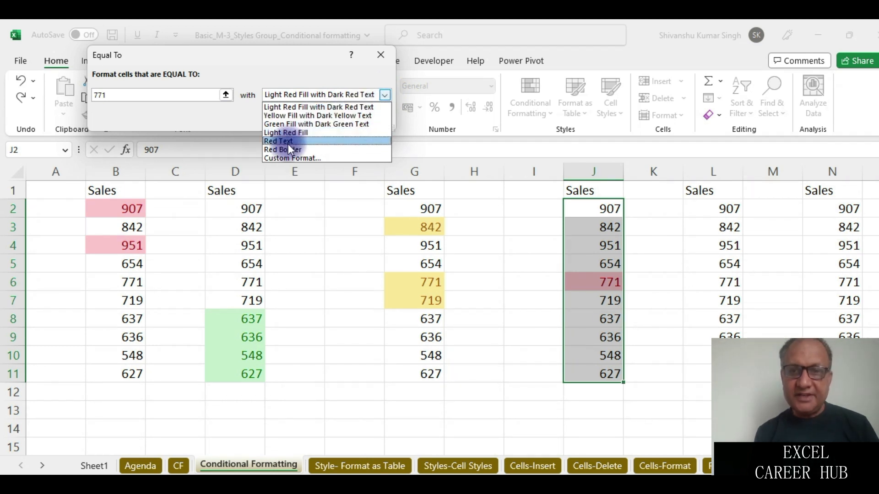
click(288, 142)
click(385, 95)
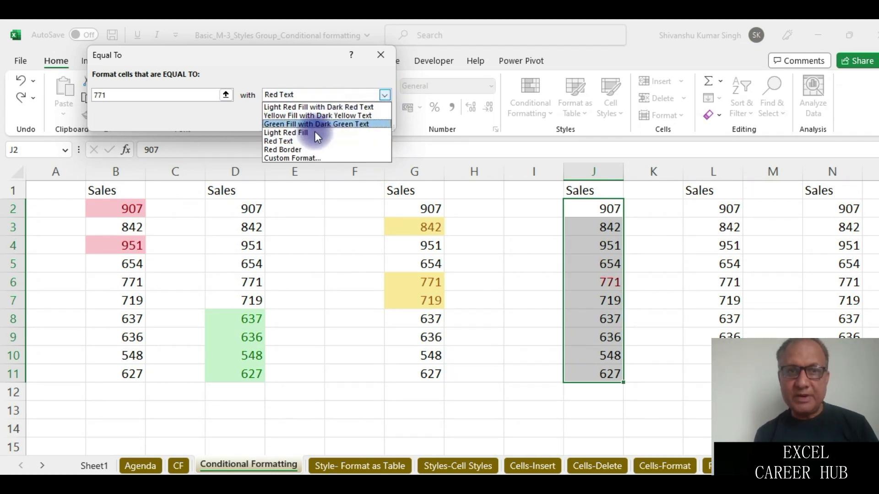
click(290, 148)
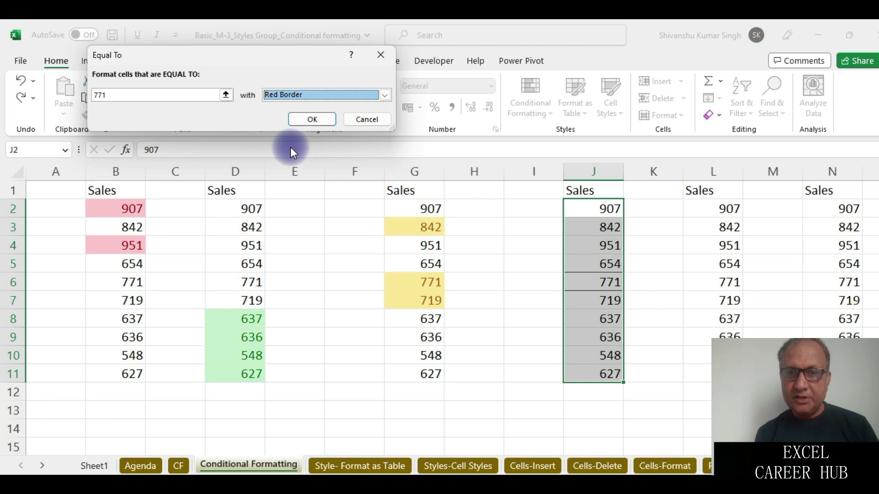
Set the Equal To rule's format to Light Red Fill and apply the rule
click(384, 95)
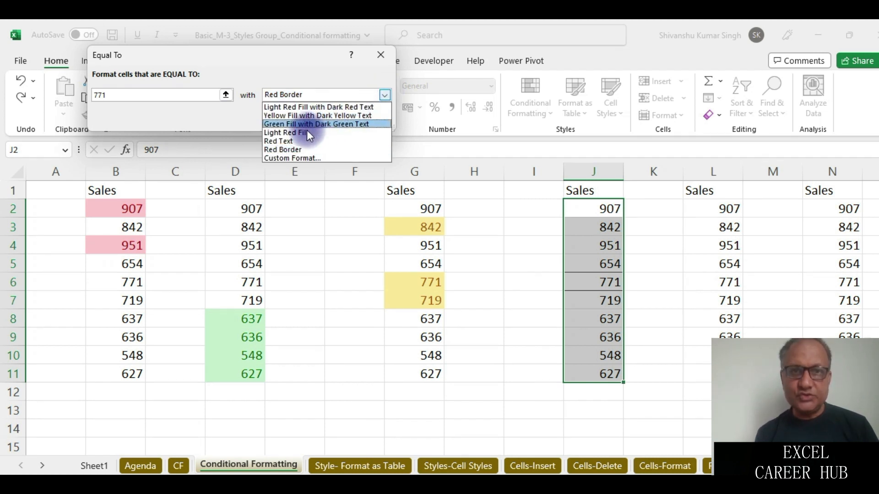
click(295, 135)
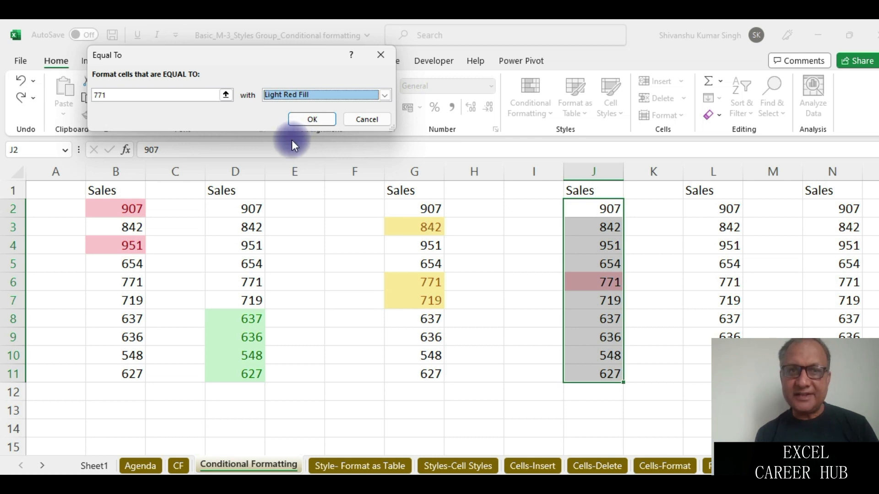
click(318, 119)
drag(701, 207, 713, 371)
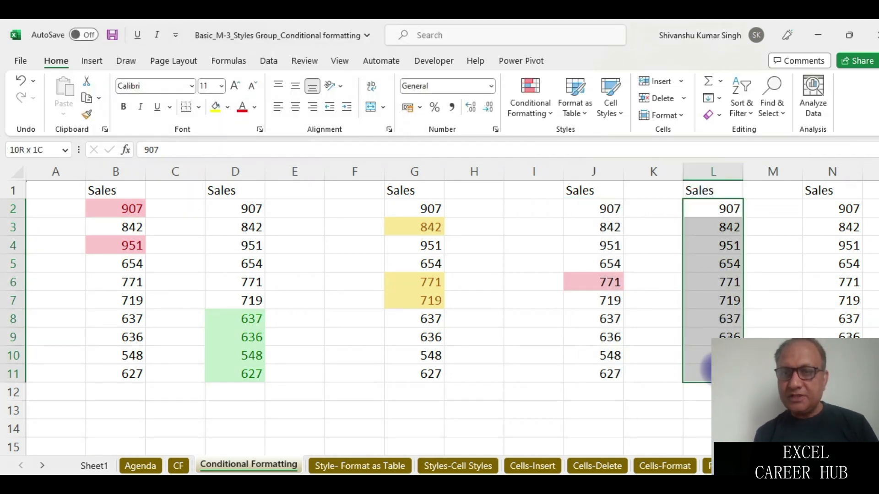
click(551, 117)
mouse_move(577, 141)
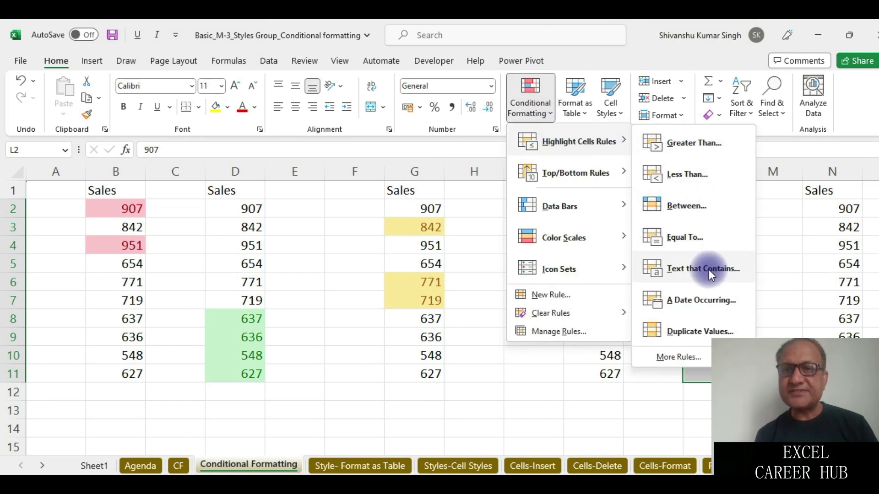
click(548, 377)
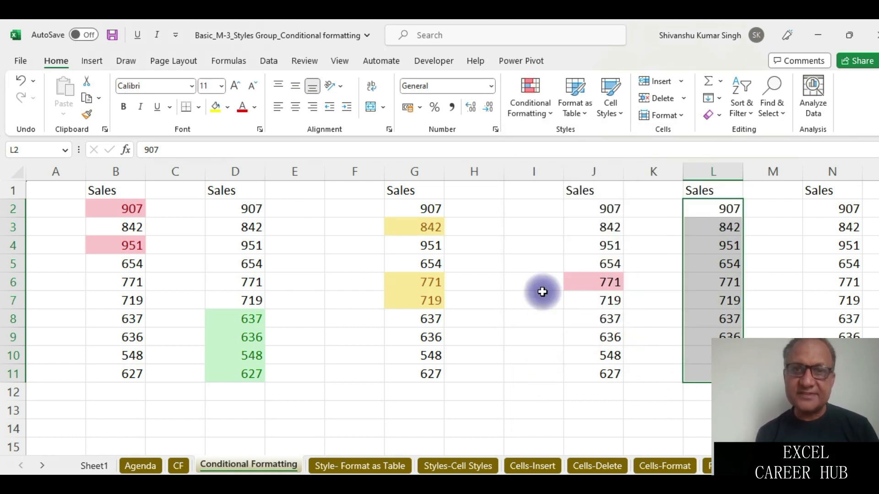
Insert two blank columns at column I
click(539, 172)
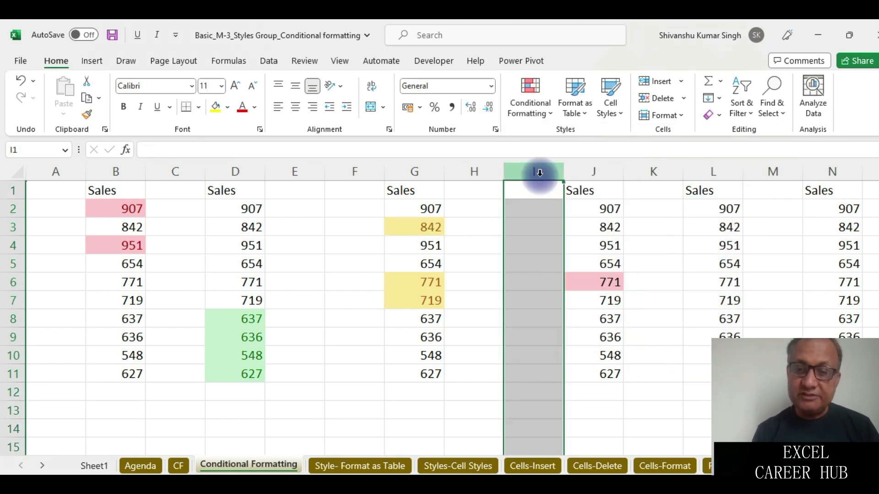
key(ctrl+shift+plus)
key(ctrl+shift+plus)
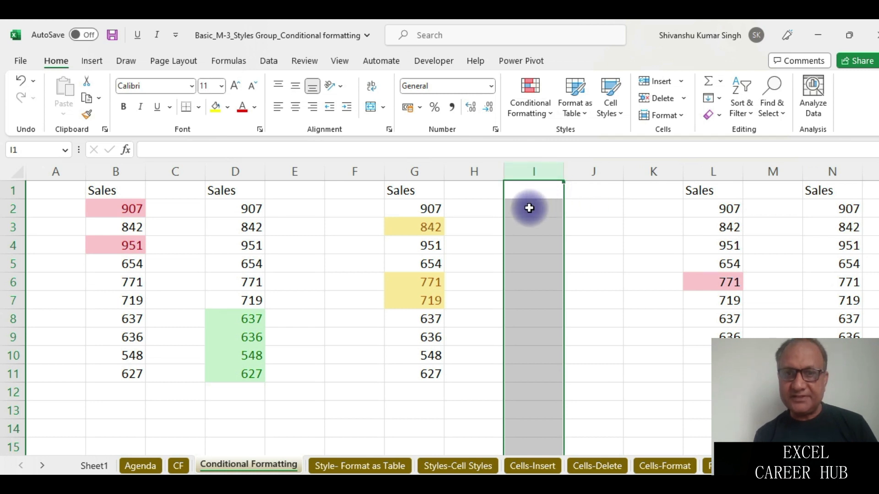
Enter Jan in I2 and the header Month in I1
click(529, 208)
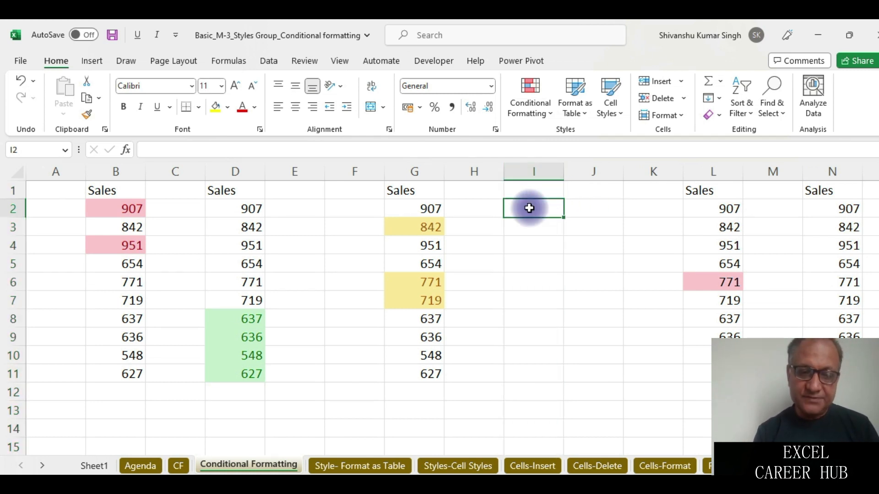
text(Jan)
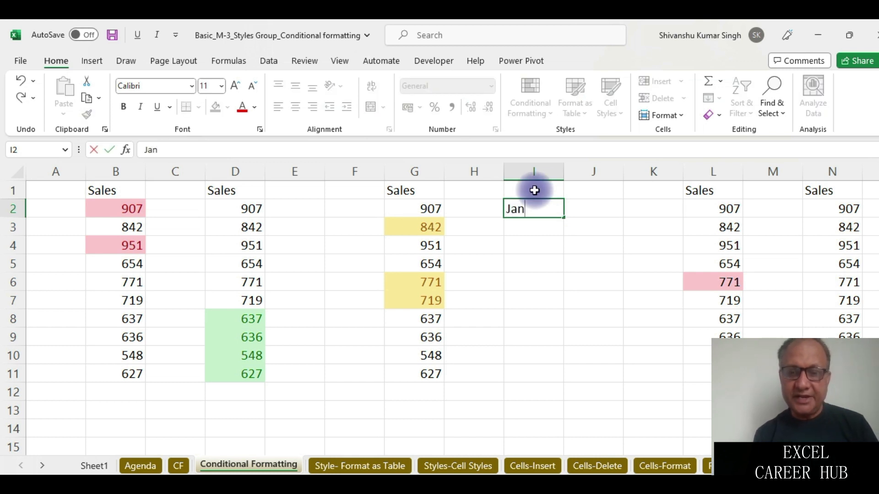
click(534, 190)
text(Month)
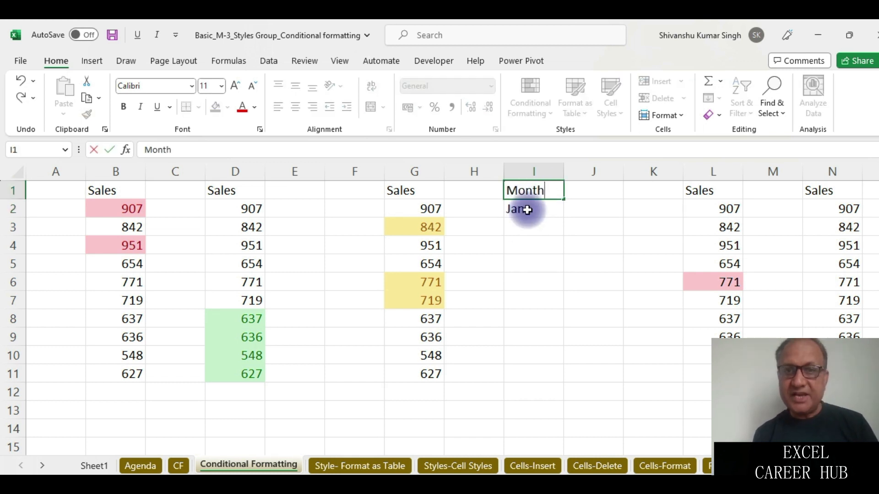
Fill the month series from Jan in I2 down column I through a full year and into the repeating months
click(527, 210)
drag(563, 218, 560, 409)
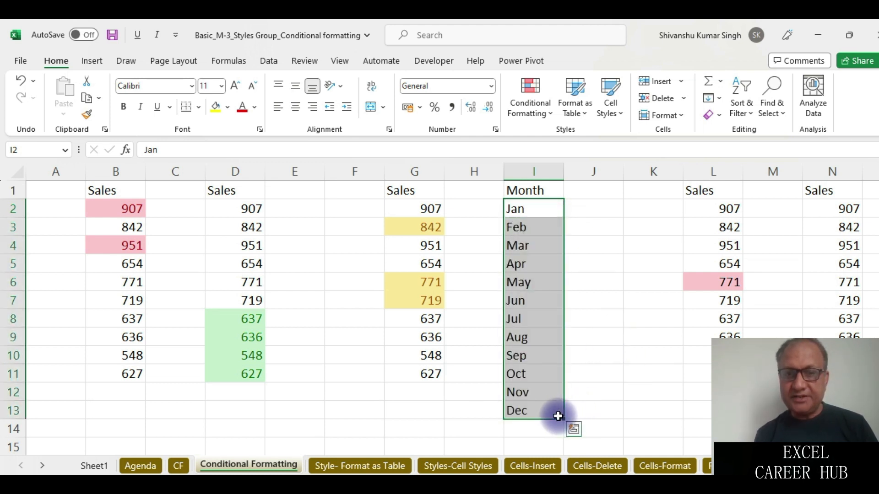
drag(562, 417, 563, 449)
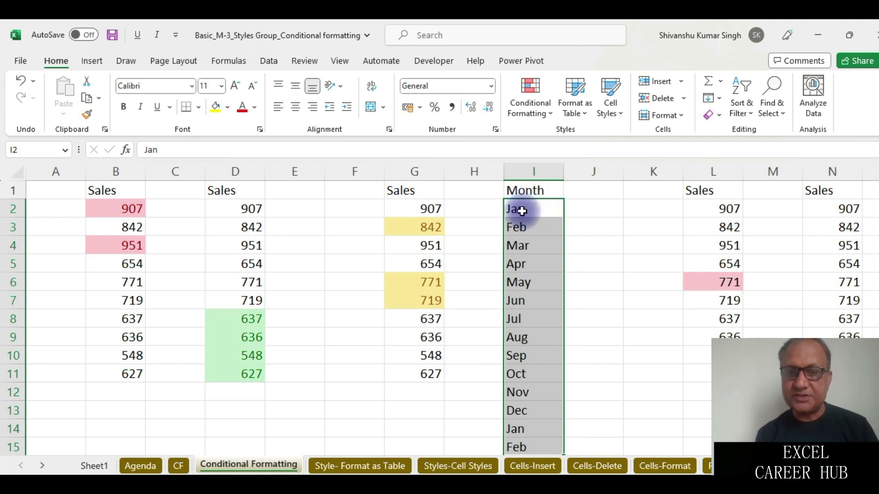
Open a Text That Contains highlight rule for the month names in column I
click(551, 108)
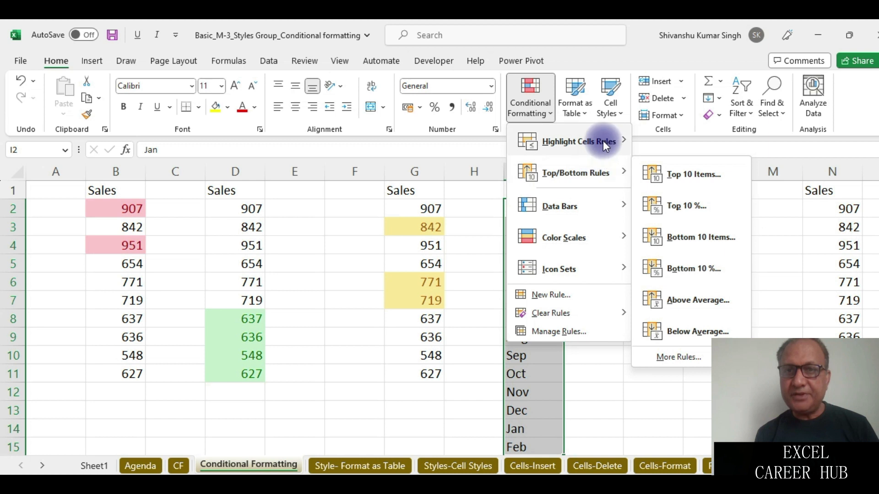
mouse_move(604, 144)
click(715, 269)
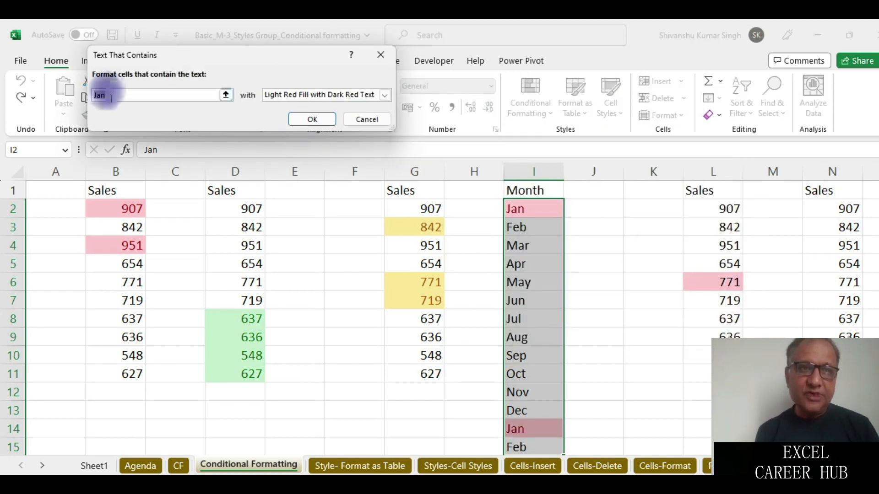
Try Feb and Au as the text to match in the Text That Contains rule
click(110, 96)
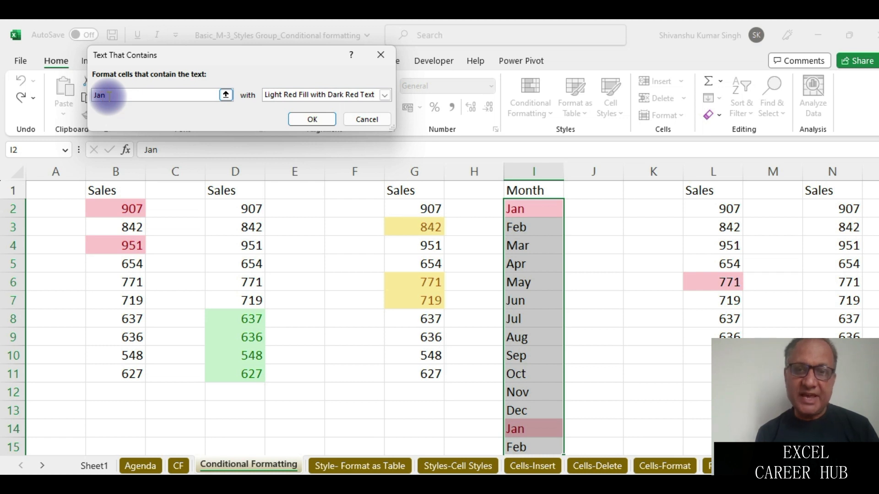
drag(110, 96, 87, 95)
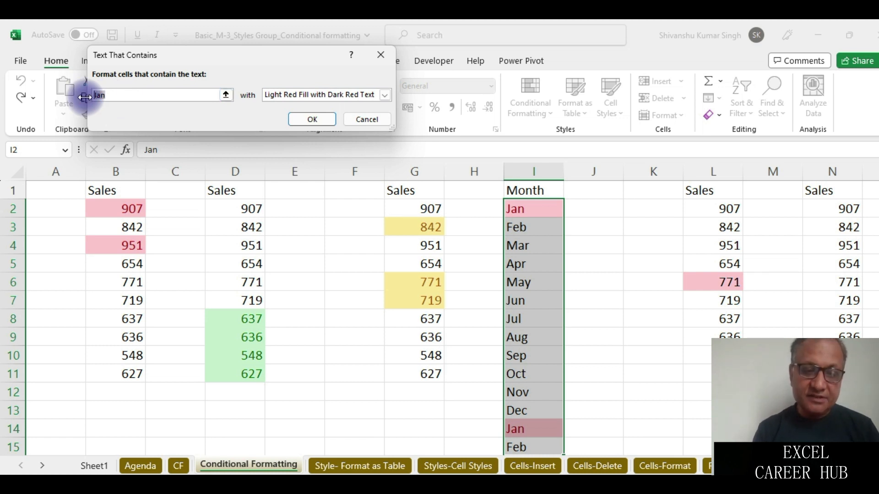
text(Feb)
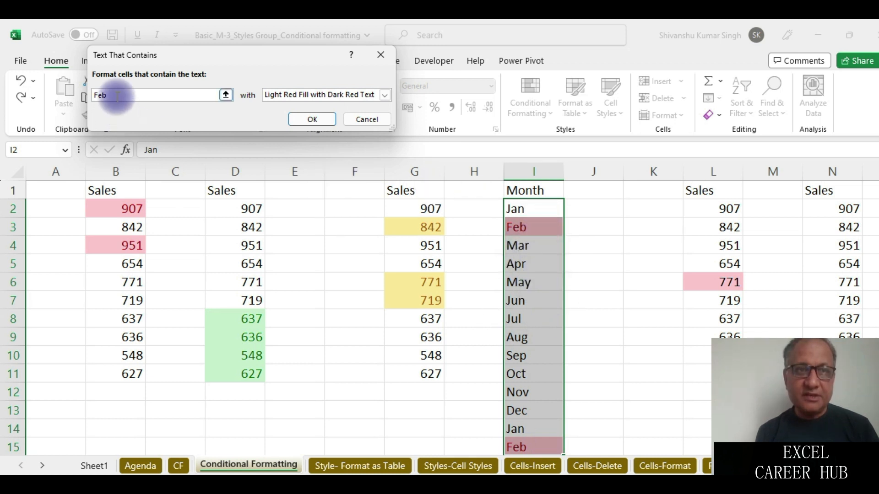
key(BackSpace)
text(Au)
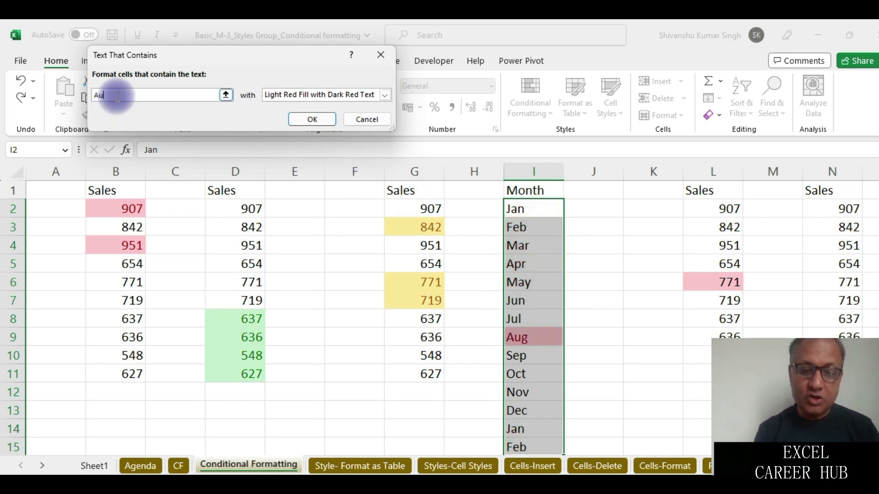